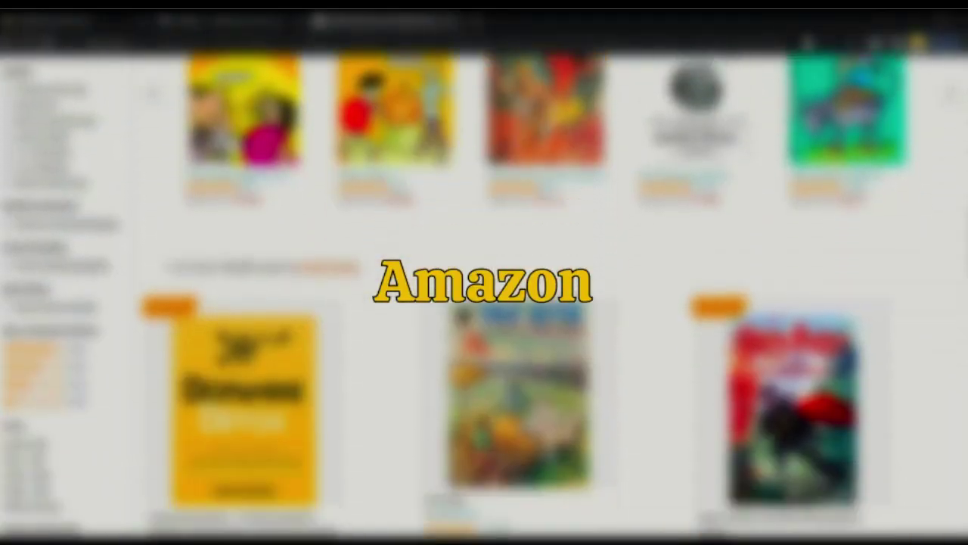
scroll(484, 303, down, 10)
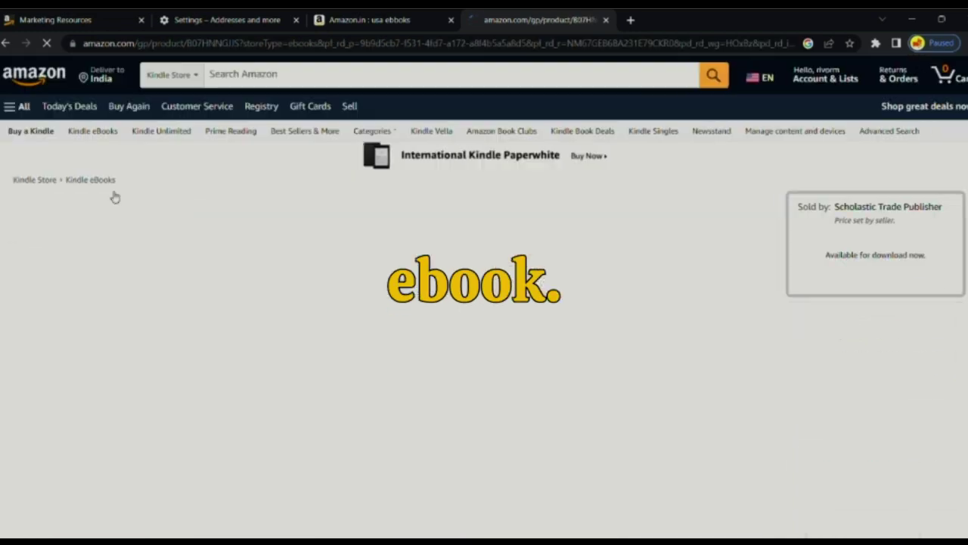
Examine the Amazon product page of the Kindle ebook "The Wonky Donkey", including its ratings and format prices
scroll(338, 250, up, 5)
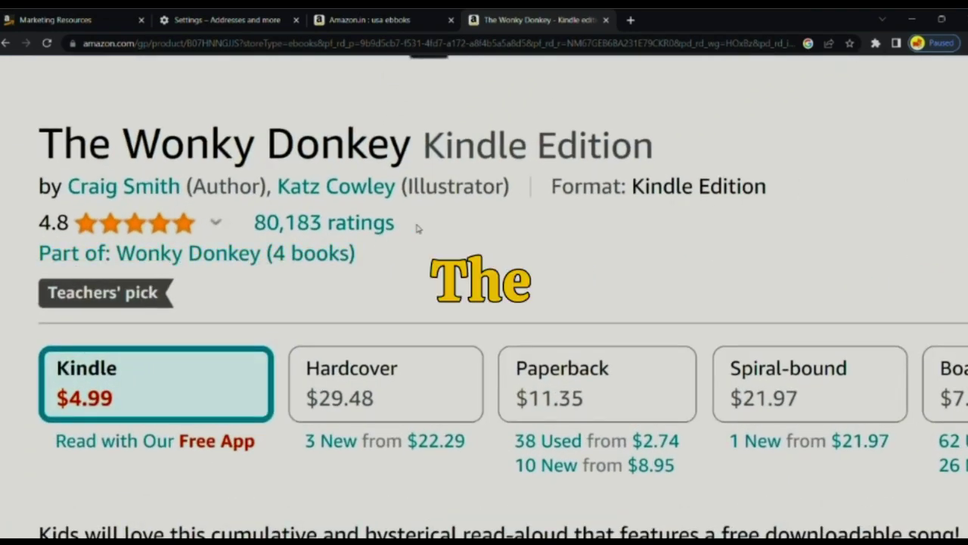
mouse_move(417, 227)
mouse_down()
mouse_move(254, 224)
mouse_move(402, 231)
mouse_up()
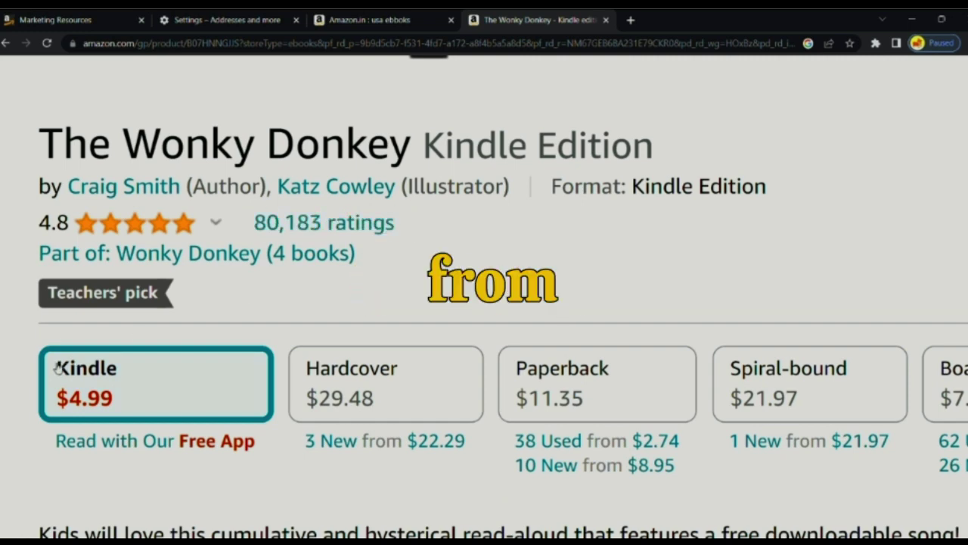
click(125, 407)
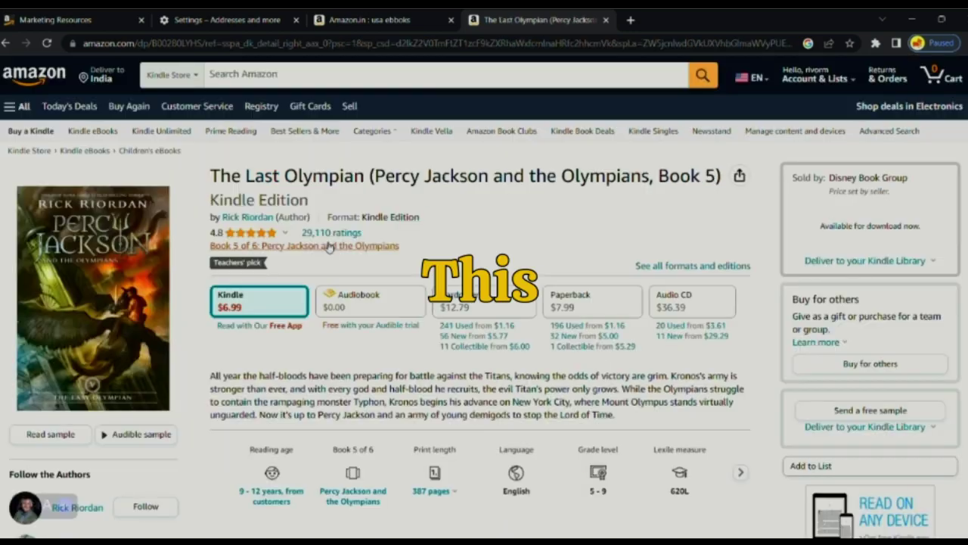
scroll(324, 264, up, 4)
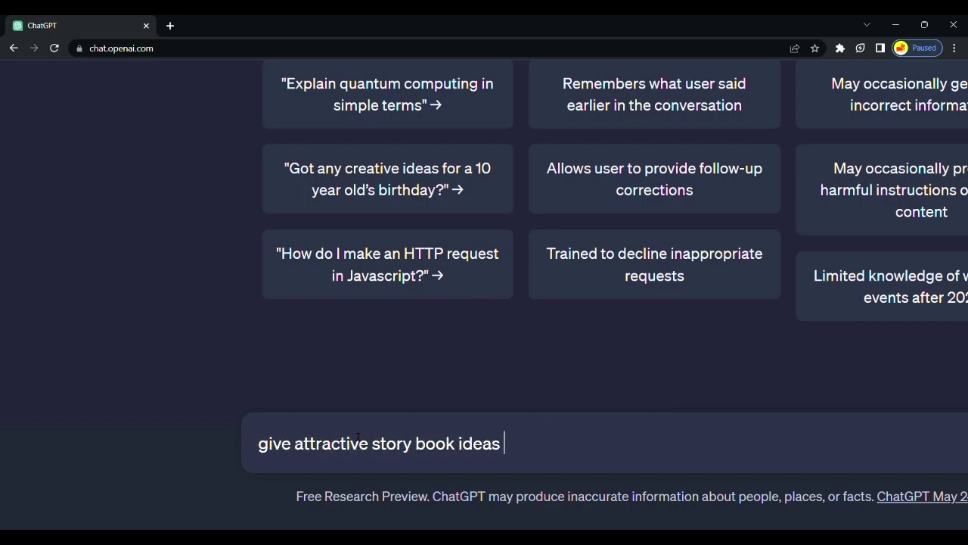
In ChatGPT, ask for attractive story book ideas for kids and go through the suggested list
key(Return)
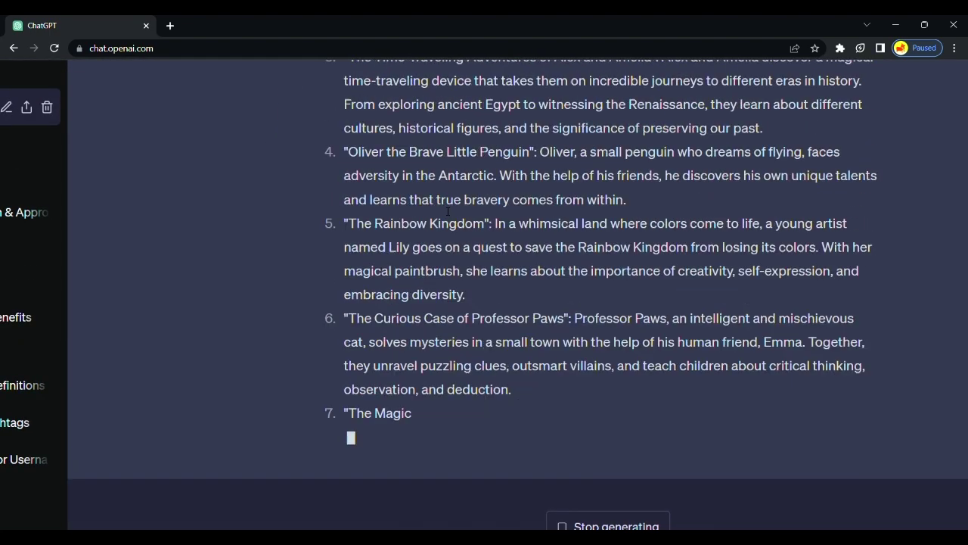
scroll(323, 295, up, 5)
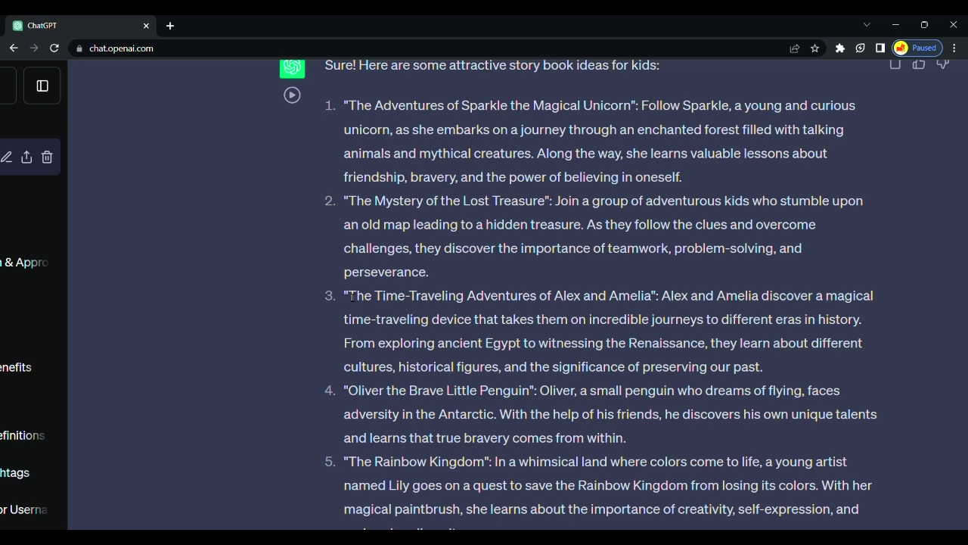
Send the third idea, "The Time-Traveling Adventures of Alex and Amelia", with its description back to the chat, asking for its chapters
drag(352, 296, 713, 368)
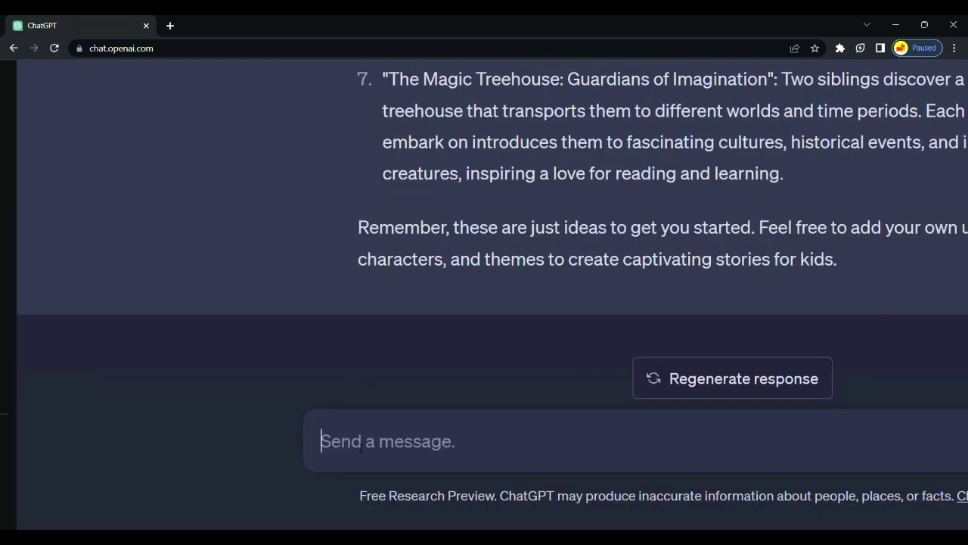
text(The Time-Traveling Adventures of Alex and Amelia": Alex and Amelia discover a magical time-traveling device that takes them on incredible journeys to different eras in history. From exploring ancient Egypt to witnessing the Renaissance, they learn about different cultures, historical figures, and the significance of preserving our past.)
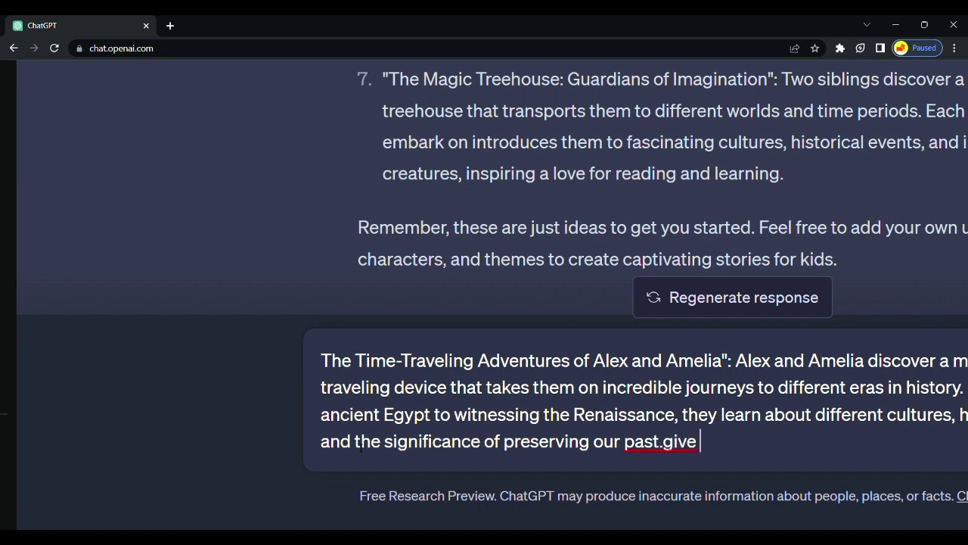
text(give this one)
key(Return)
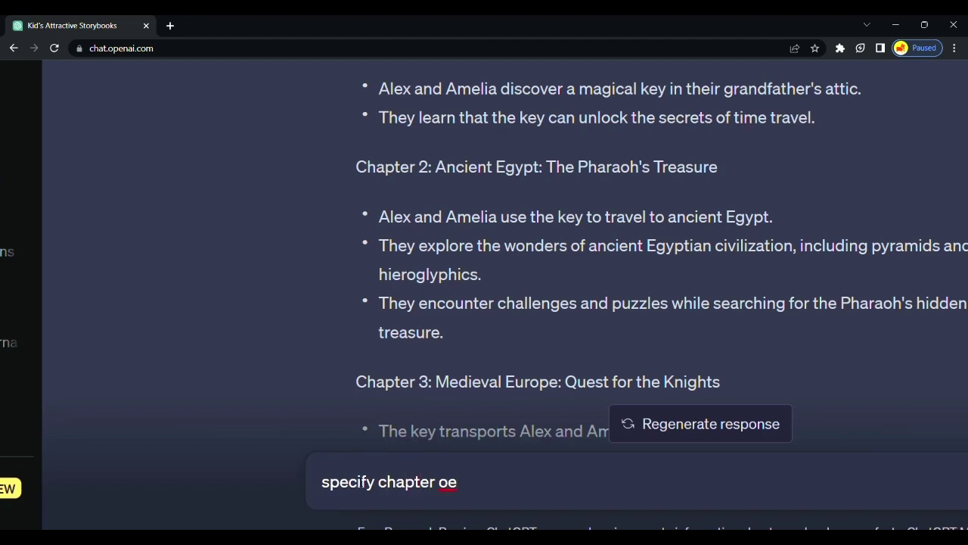
Ask the chat to specify chapter one, and look over the chapter text and the image prompts for the story
key(Return)
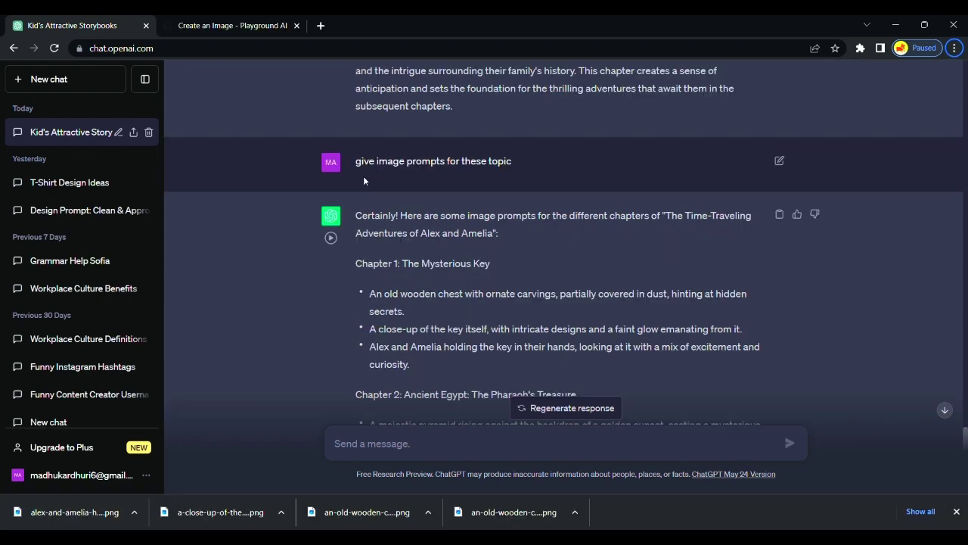
scroll(363, 176, up, 7)
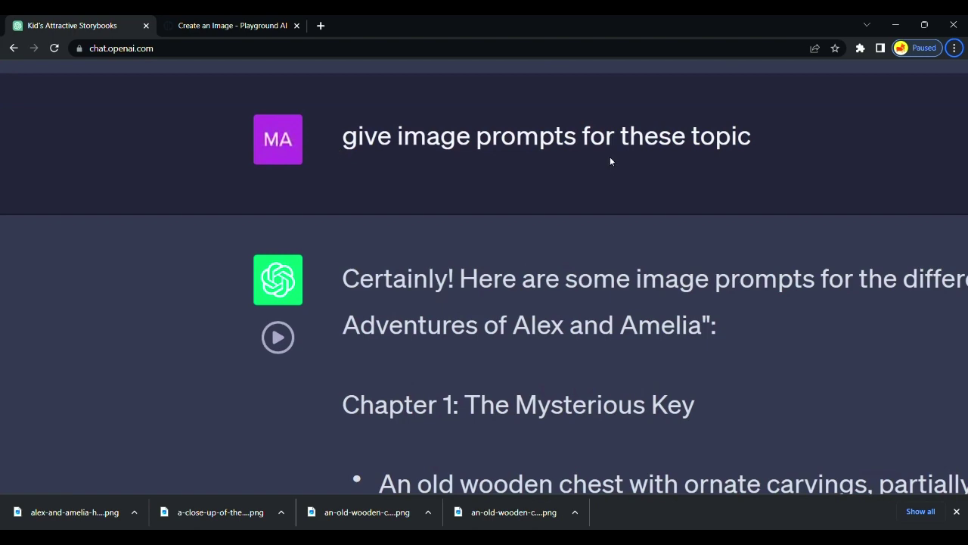
scroll(475, 180, down, 5)
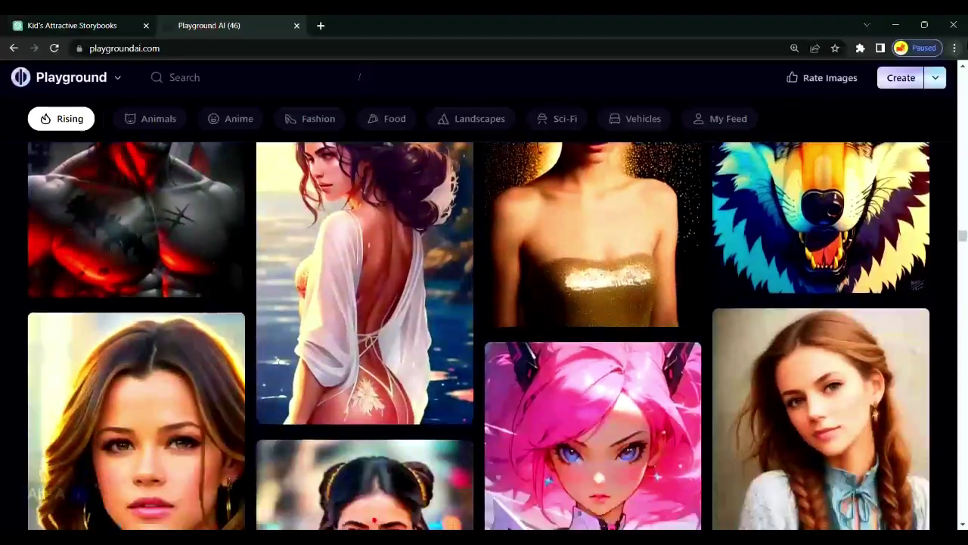
Browse the Rising gallery of AI-generated images on Playground AI
scroll(484, 333, down, 4)
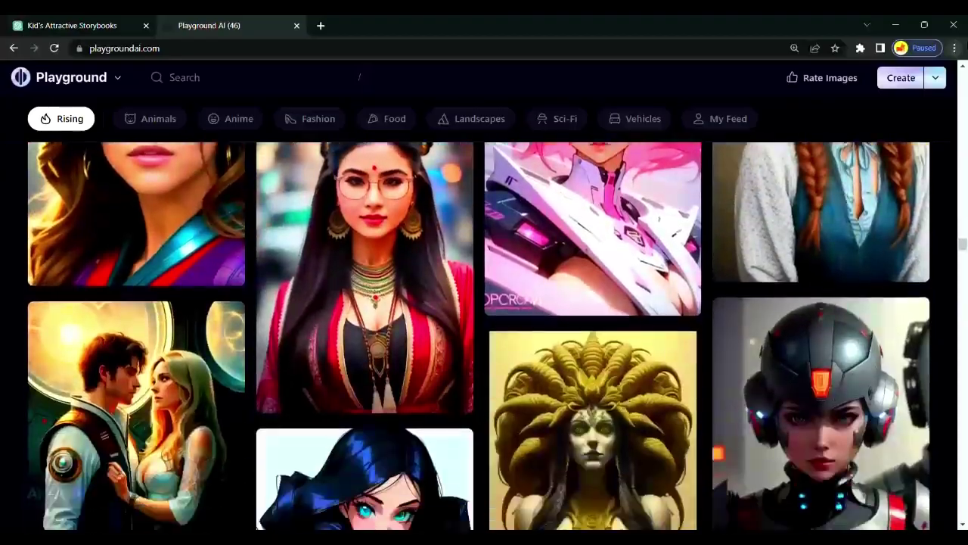
scroll(484, 333, down, 15)
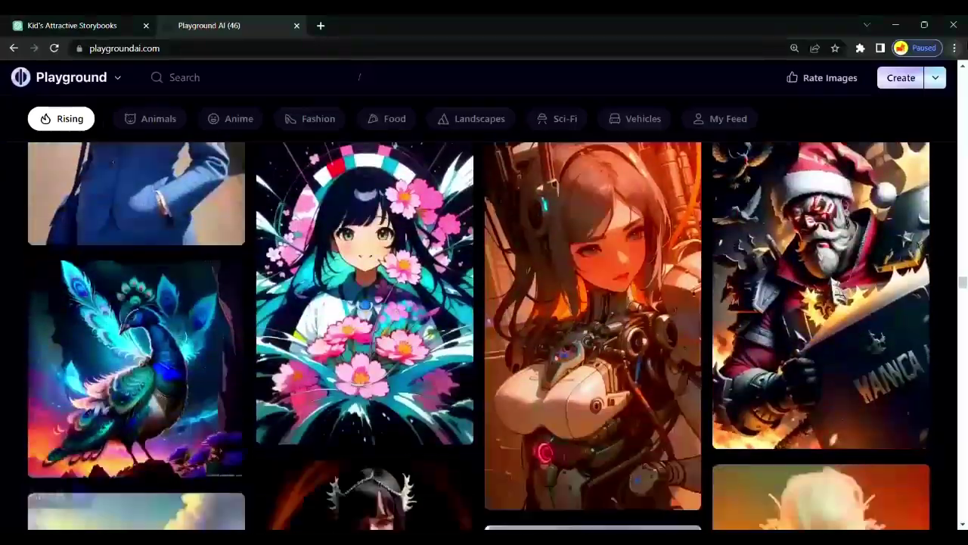
scroll(484, 332, down, 17)
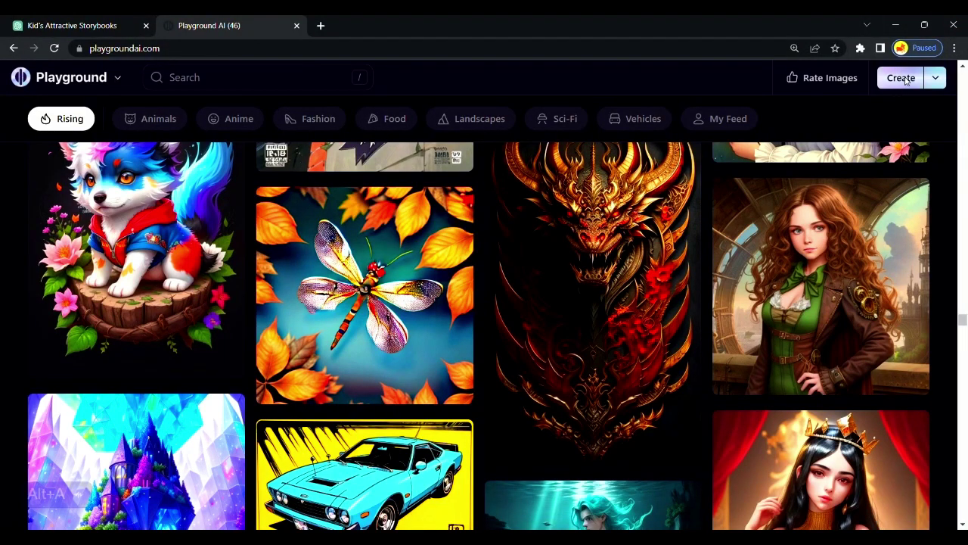
scroll(311, 304, down, 15)
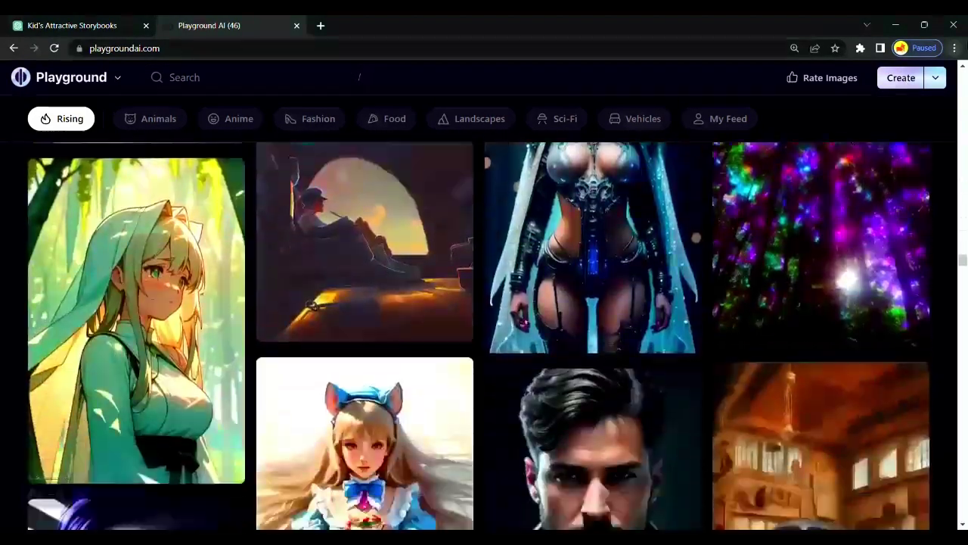
scroll(311, 304, down, 15)
key(alt+a)
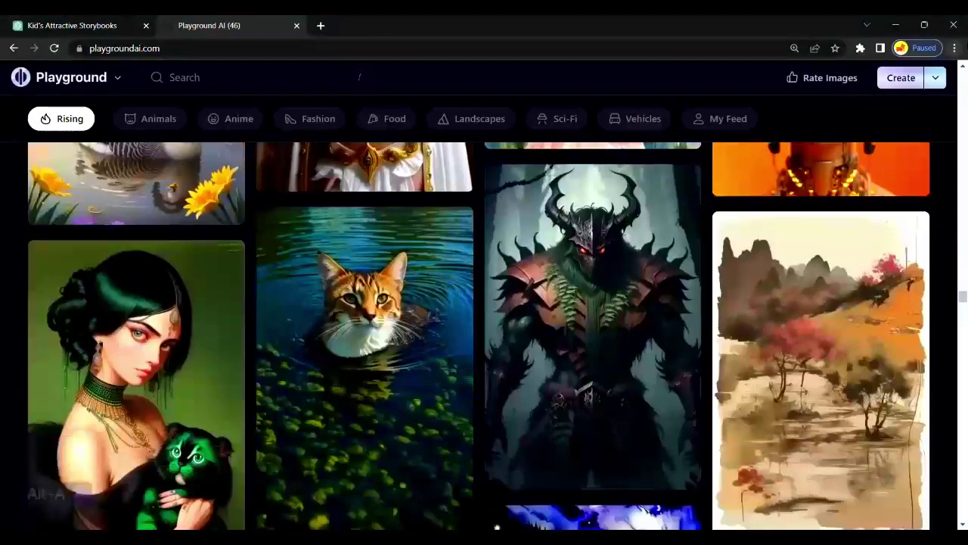
scroll(478, 335, down, 13)
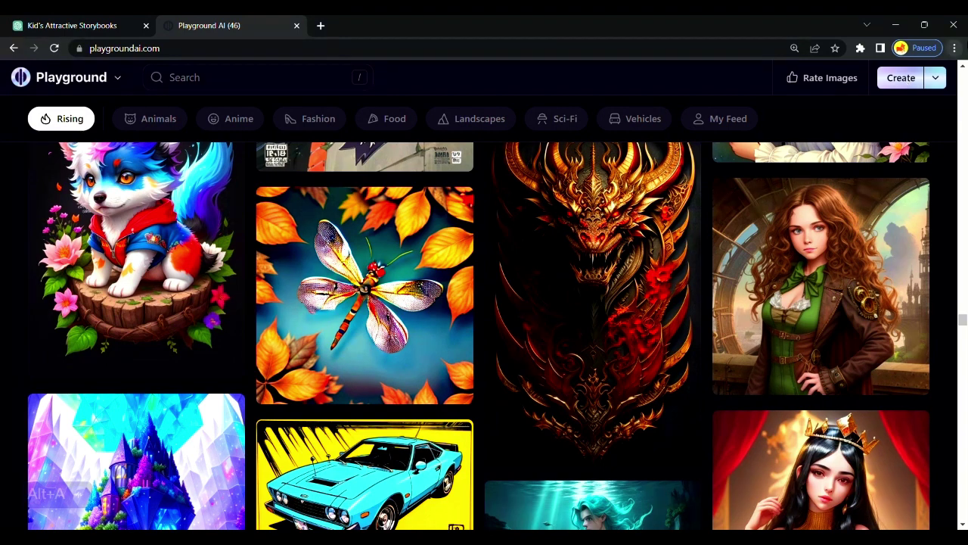
Create four images in Playground AI from the prompt about an old wooden chest with ornate carvings, using the ReVAnimated filter
click(901, 78)
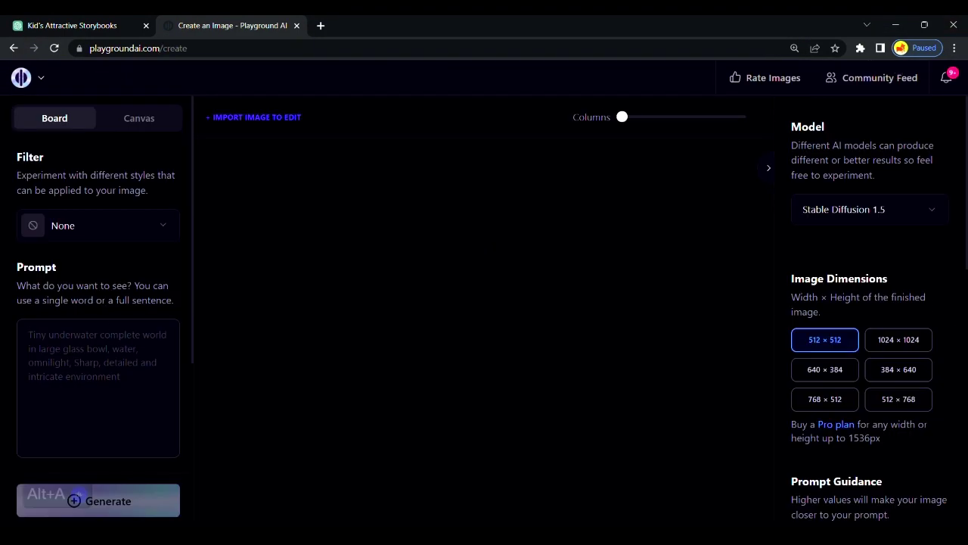
text(An old wooden chest with ornate carvings, partially covered in dust, hinting at hidden secrets.)
click(99, 225)
click(447, 356)
drag(964, 218, 965, 411)
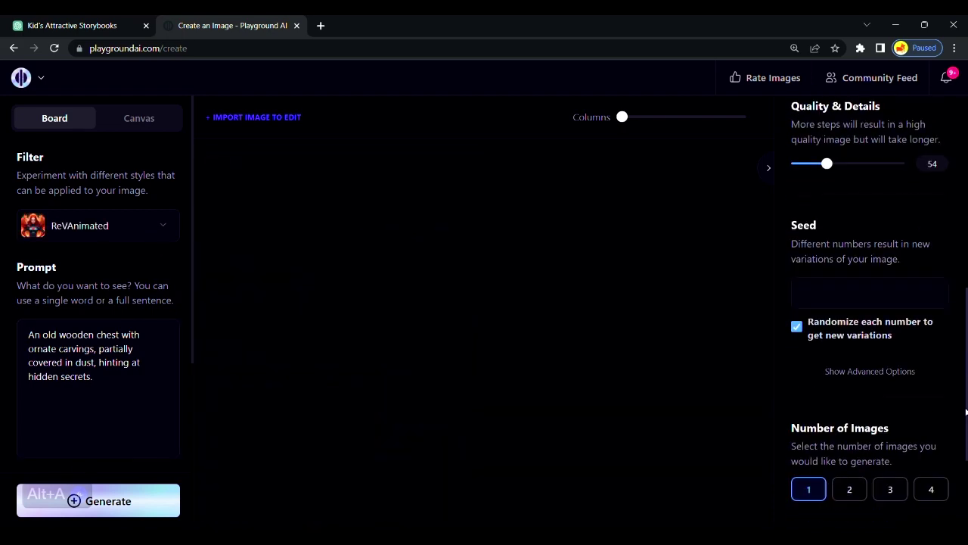
click(931, 488)
click(118, 503)
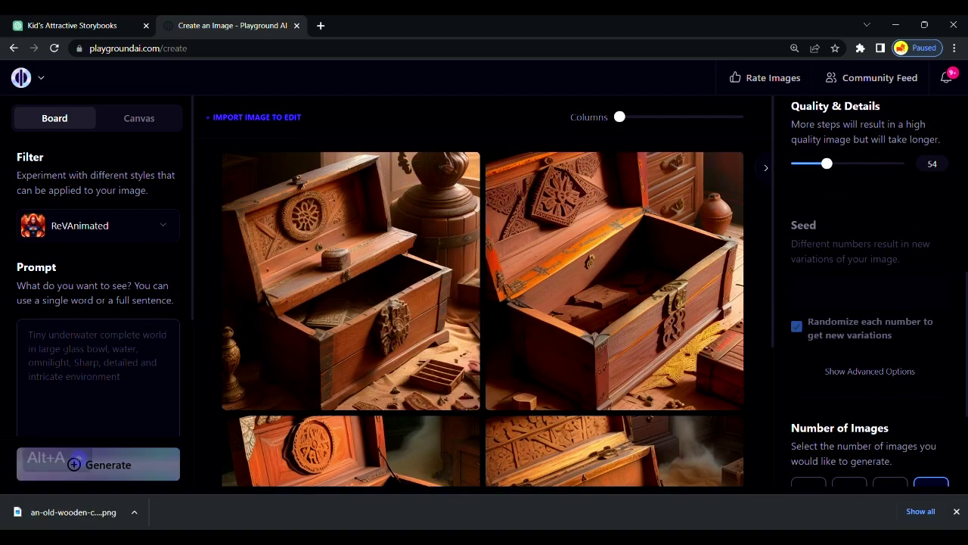
Generate two images each from the key close-up prompt and the ChatGPT prompt about Alex and Amelia holding the key in their hands
text(A close-up of the key itself, with intricate designs and a faint glow emanating from it.)
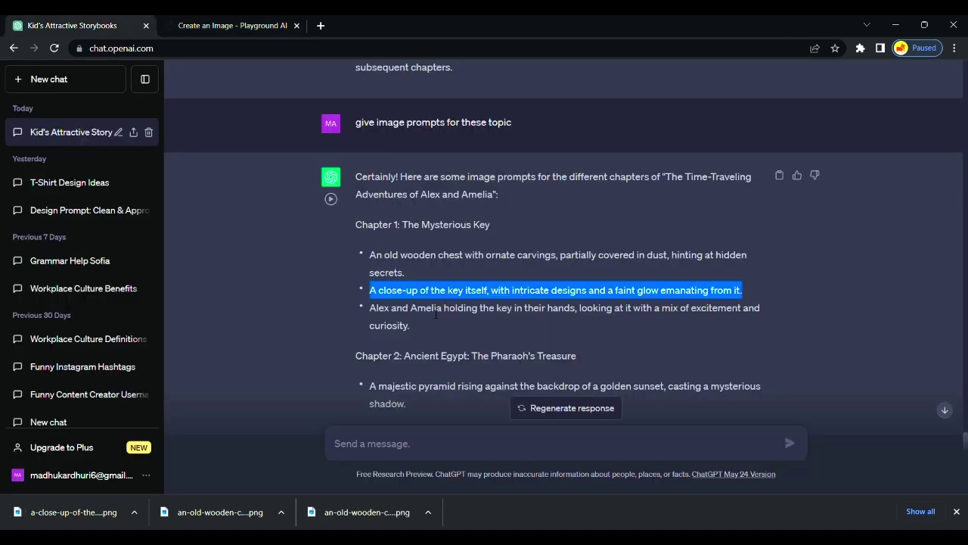
drag(425, 325, 370, 311)
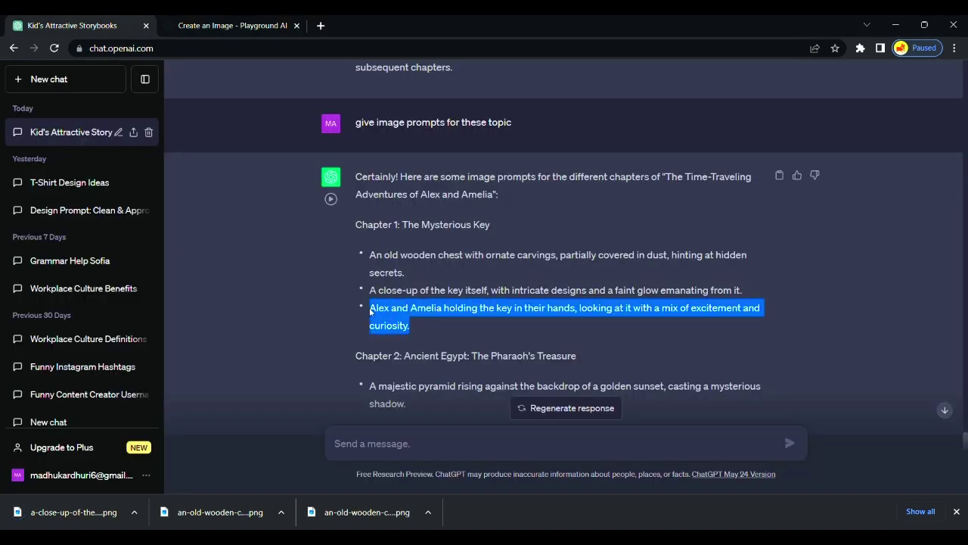
key(ctrl+c)
key(ctrl+Tab)
key(ctrl+a)
key(ctrl+v)
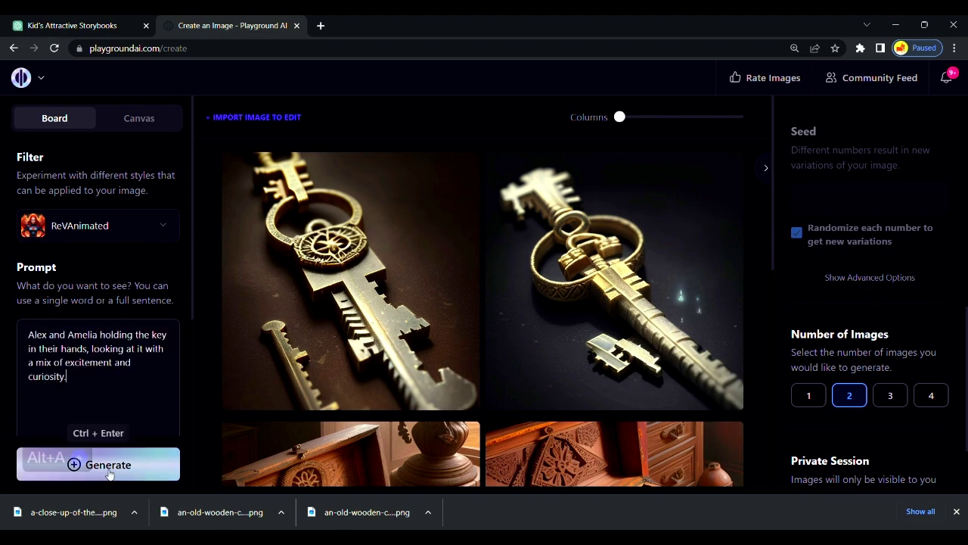
click(110, 468)
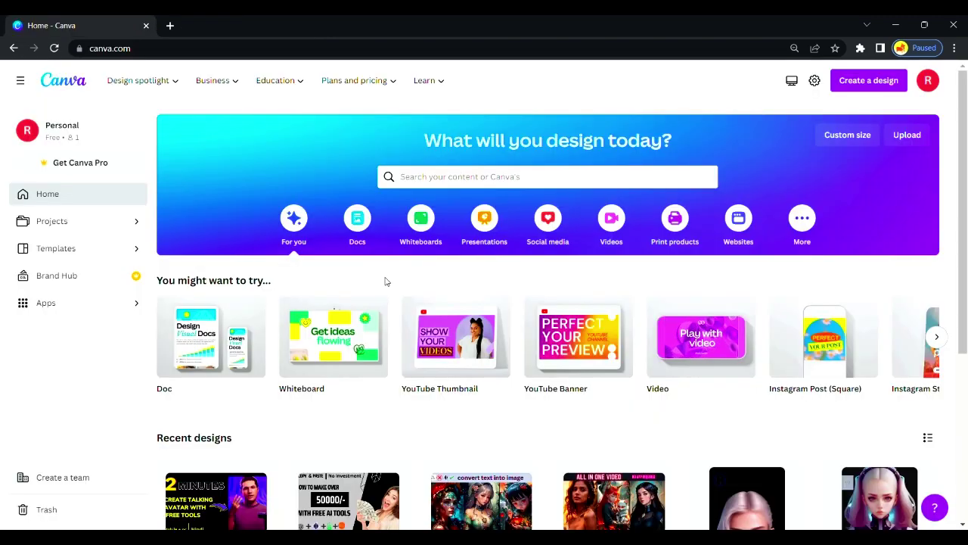
Create a blank YouTube Thumbnail design in Canva and copy the opening Chapter 1 bullet points from the ChatGPT conversation
mouse_move(463, 327)
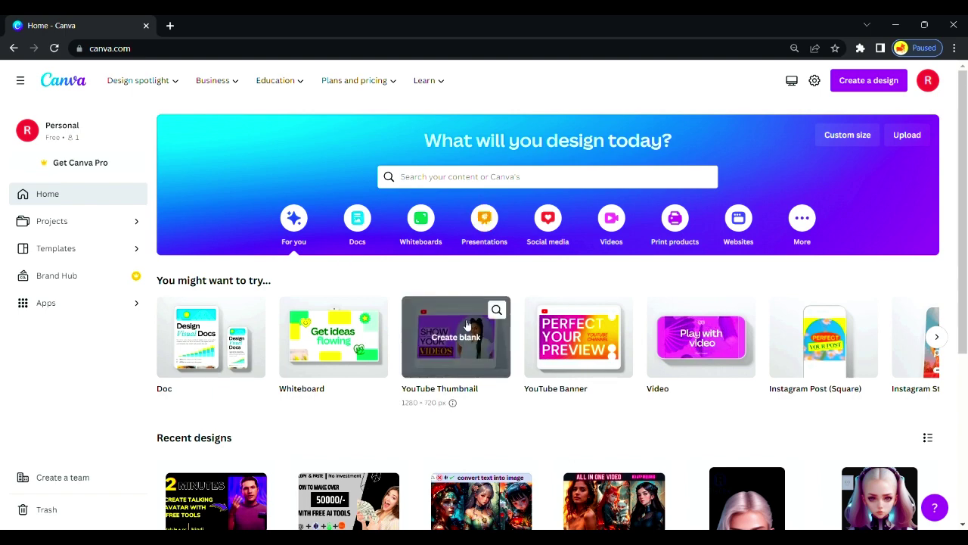
click(466, 325)
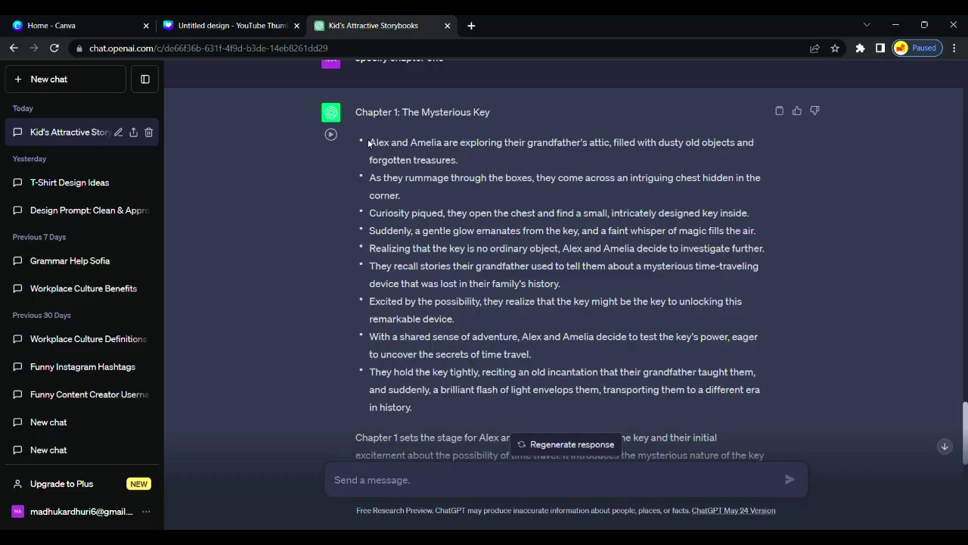
drag(368, 142, 457, 161)
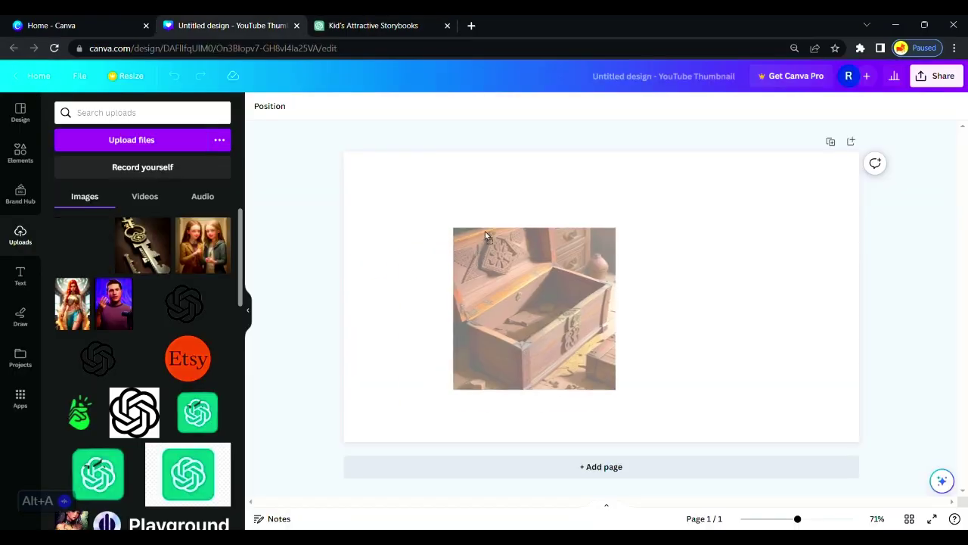
Place the uploaded open wooden chest picture on the Canva page and enlarge it to cover the whole page
drag(534, 308, 609, 283)
drag(529, 202, 485, 158)
drag(588, 261, 592, 331)
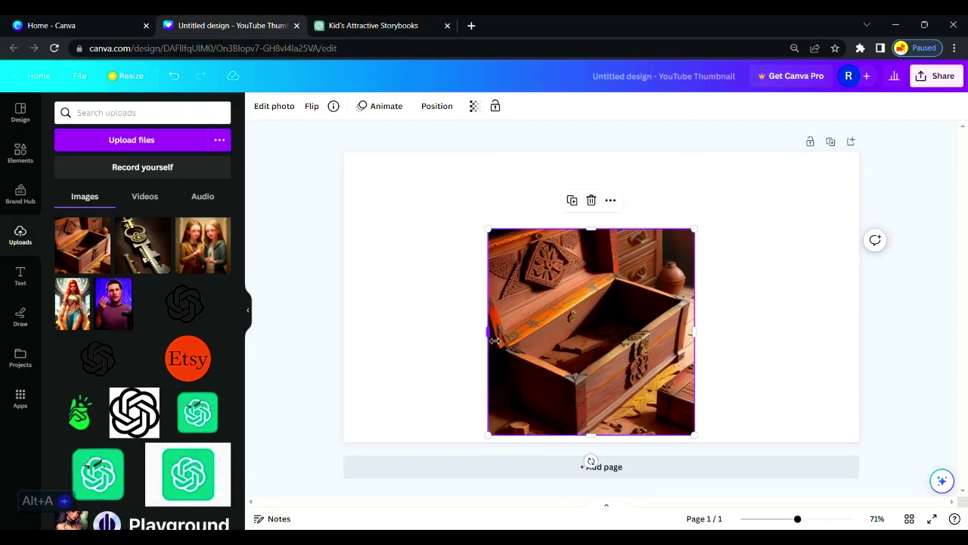
drag(488, 330, 416, 331)
drag(416, 227, 355, 179)
drag(532, 259, 571, 259)
drag(734, 179, 886, 98)
drag(422, 257, 409, 279)
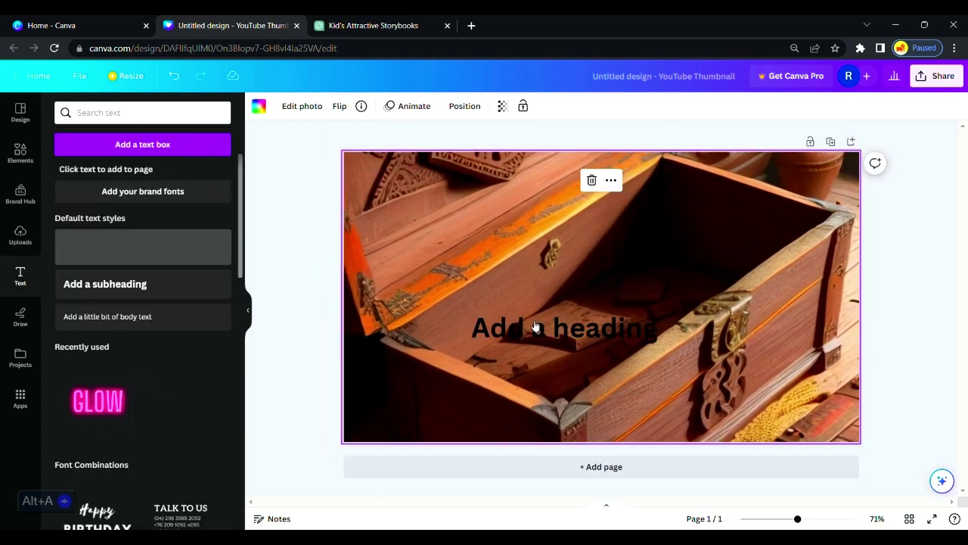
Add a heading over the lower half of the picture containing the copied Chapter 1 bullets, in size 28 and yellow
drag(532, 326, 534, 324)
key(ctrl+v)
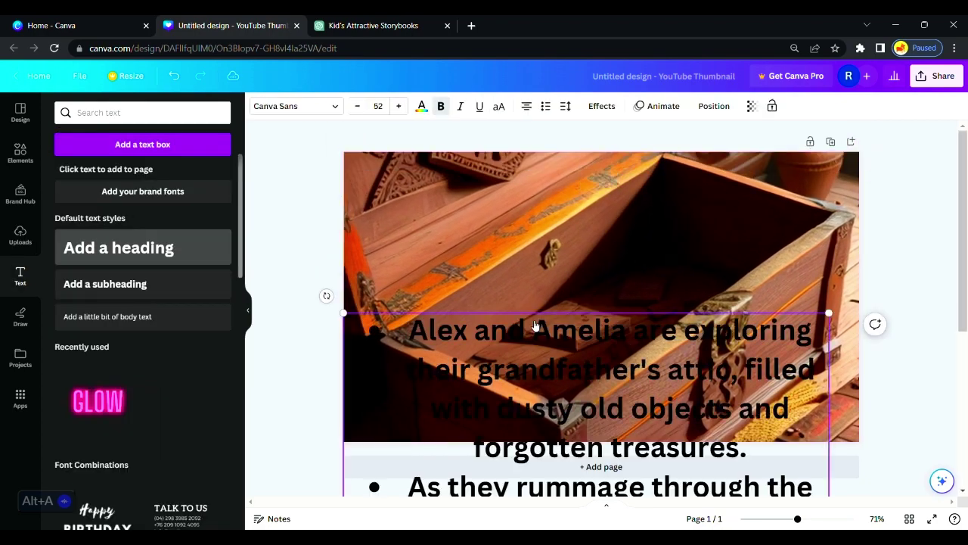
drag(596, 369, 598, 408)
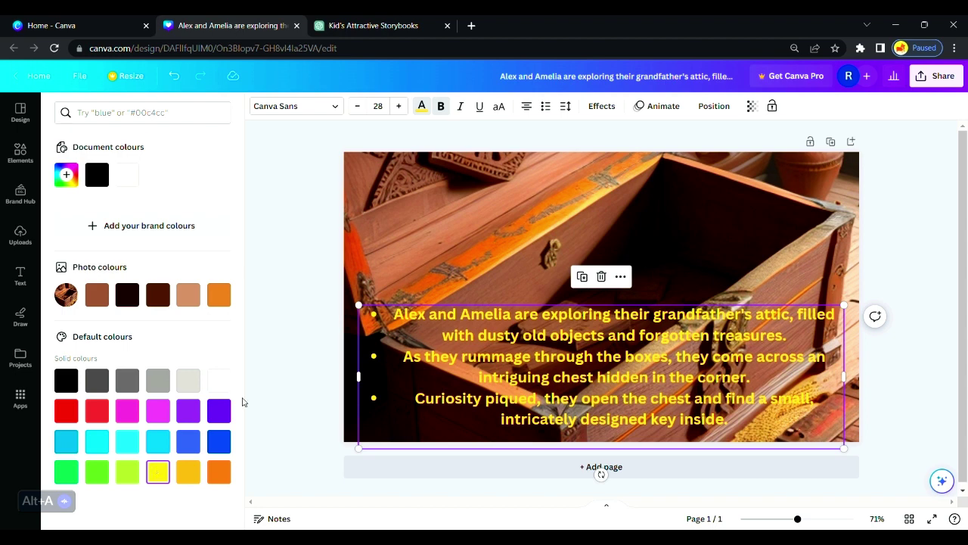
Set the transparency of the wooden chest background picture to 83
click(405, 204)
click(503, 106)
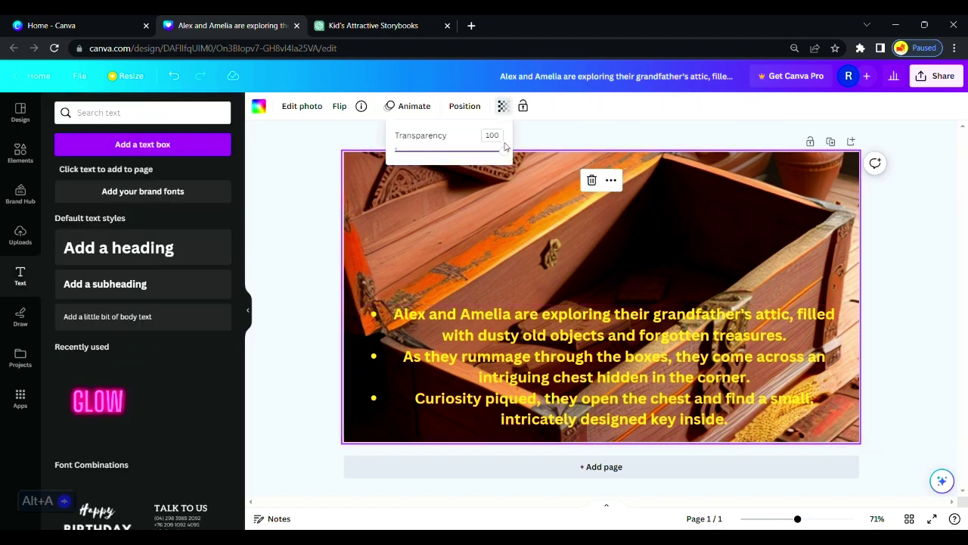
mouse_move(500, 151)
mouse_down()
mouse_move(470, 152)
mouse_move(485, 152)
mouse_up()
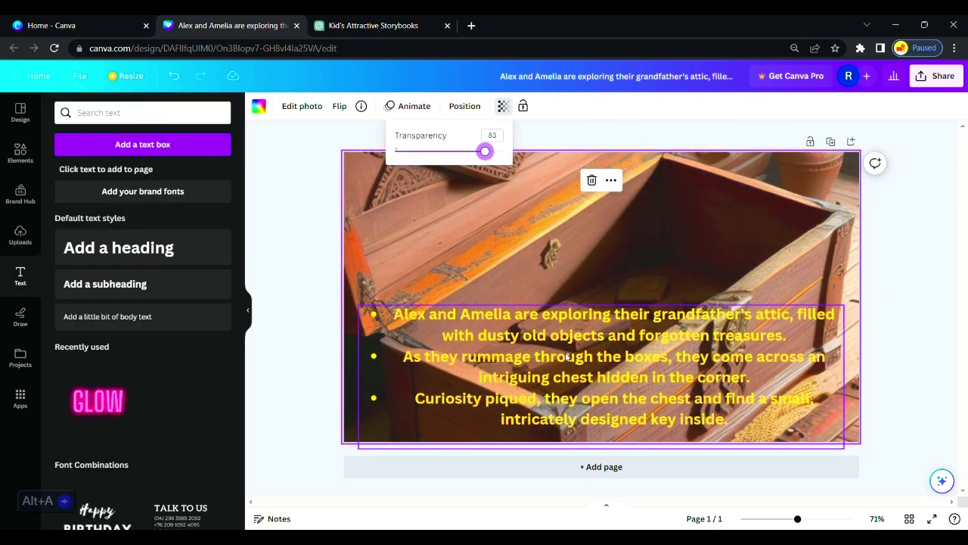
Apply the Outline text effect with thickness 50 to the Chapter 1 bullets over the chest picture
click(453, 332)
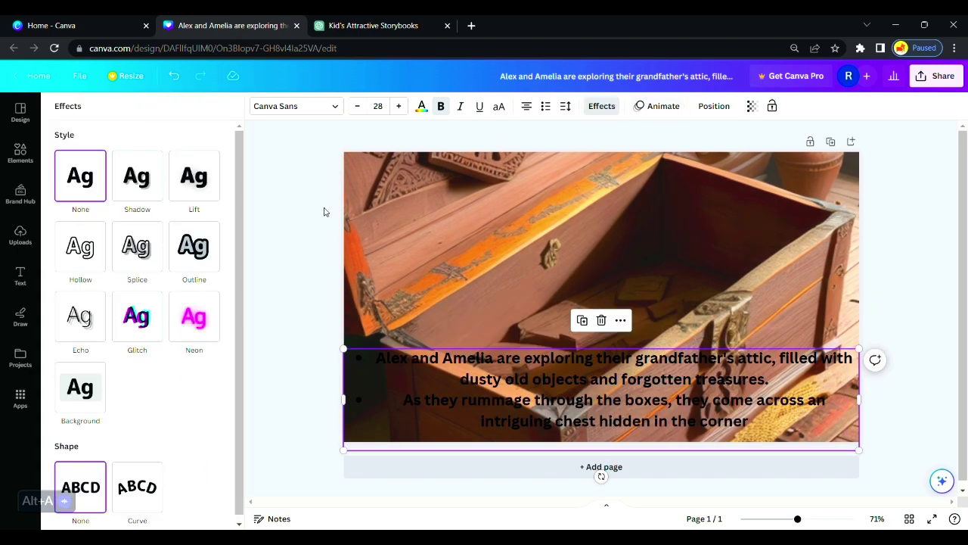
click(195, 248)
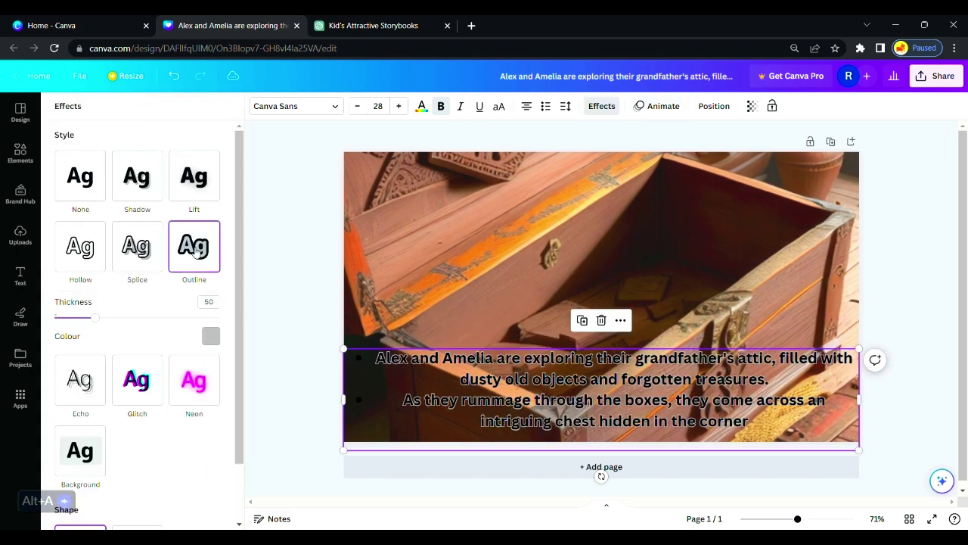
drag(102, 312, 130, 319)
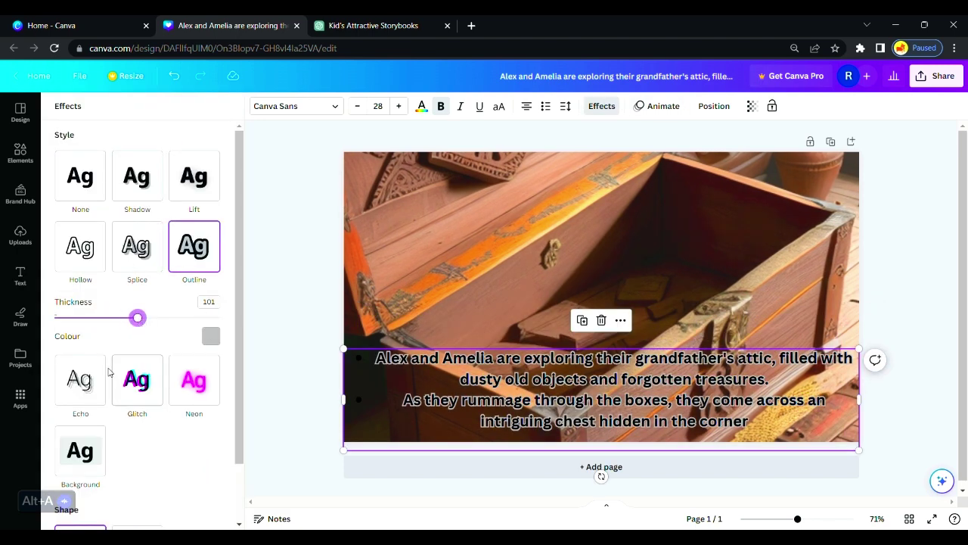
click(137, 383)
click(203, 257)
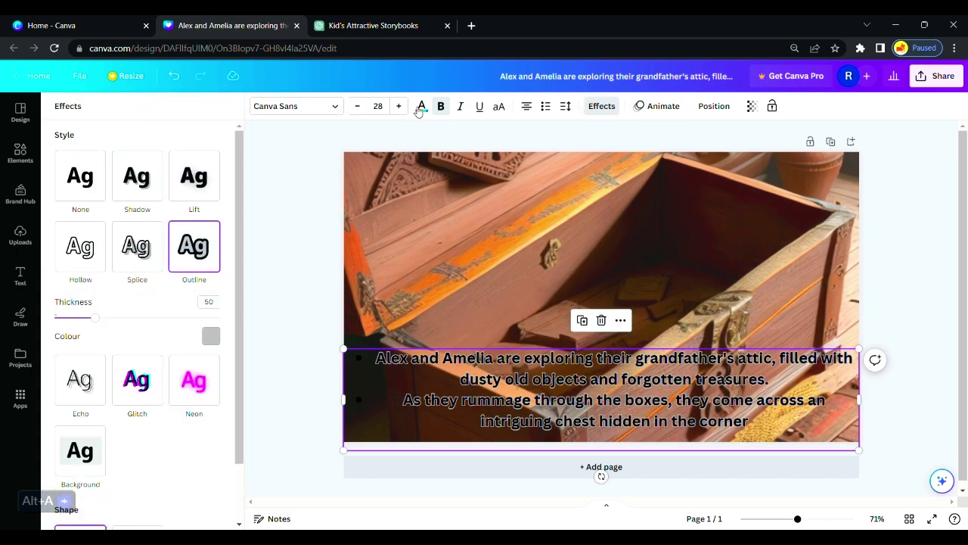
click(956, 418)
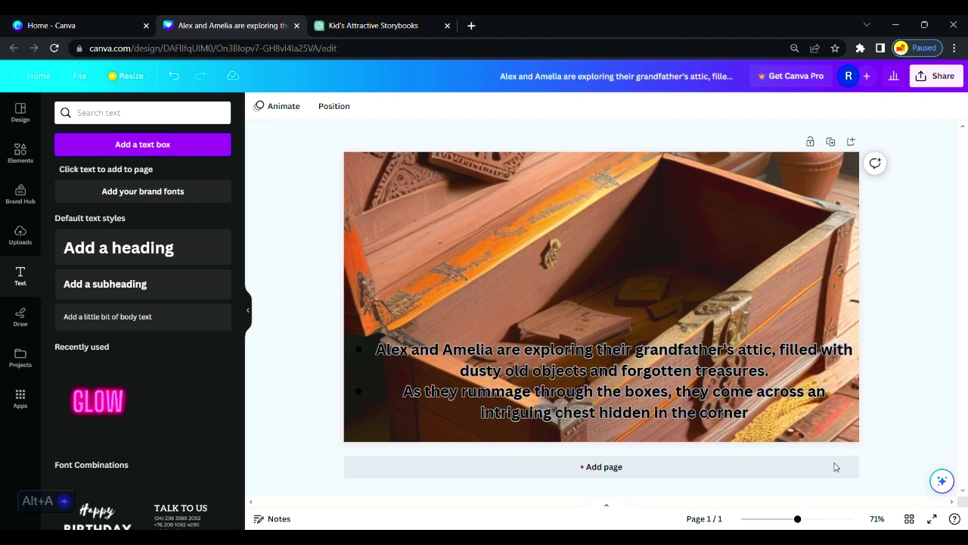
Add a second page and place the uploaded ornate key picture on its left side, enlarged to fill the page height
click(600, 466)
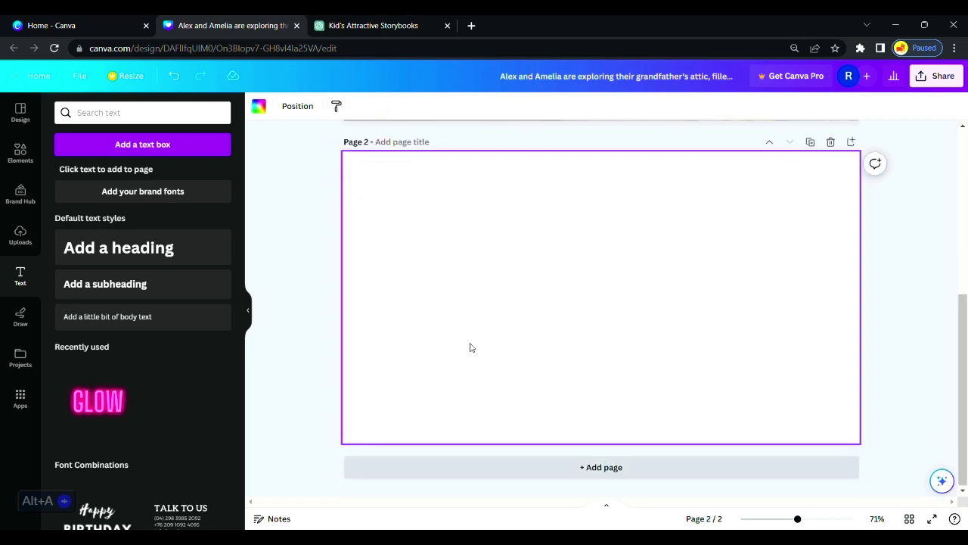
click(21, 234)
click(142, 244)
drag(502, 238, 353, 280)
drag(634, 310, 621, 334)
drag(439, 214, 357, 166)
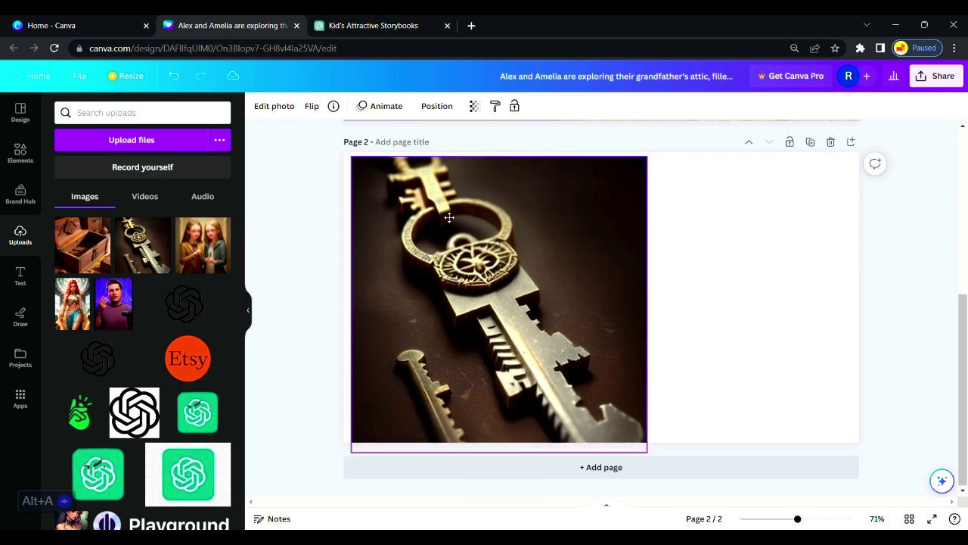
drag(454, 242, 439, 237)
Set the second page's background to the near-black colour taken from the key photo
click(704, 231)
click(258, 106)
click(127, 295)
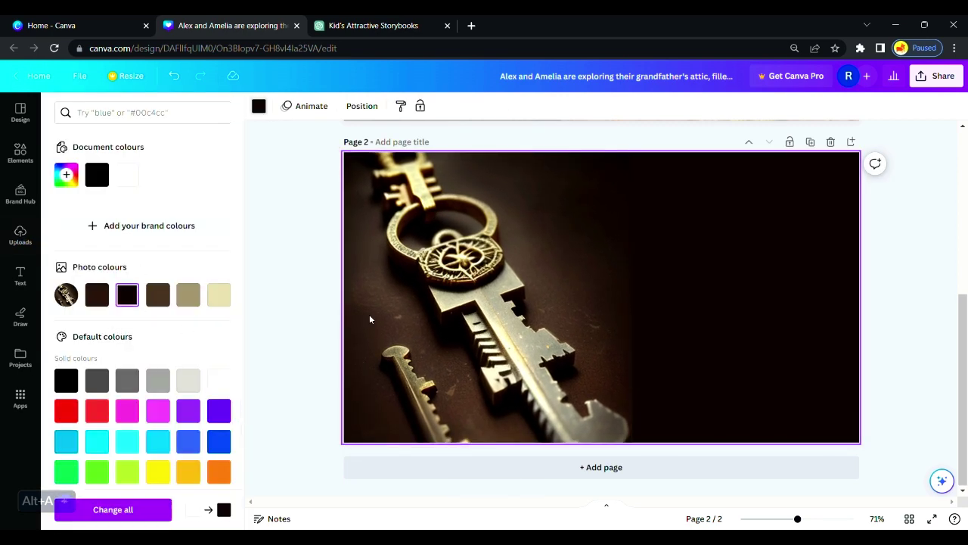
Add a heading beside the key containing the ChatGPT bullet "Suddenly, a gentle glow emanates from the key, and a faint whisper of magic fills the air."
click(21, 276)
drag(140, 246, 683, 243)
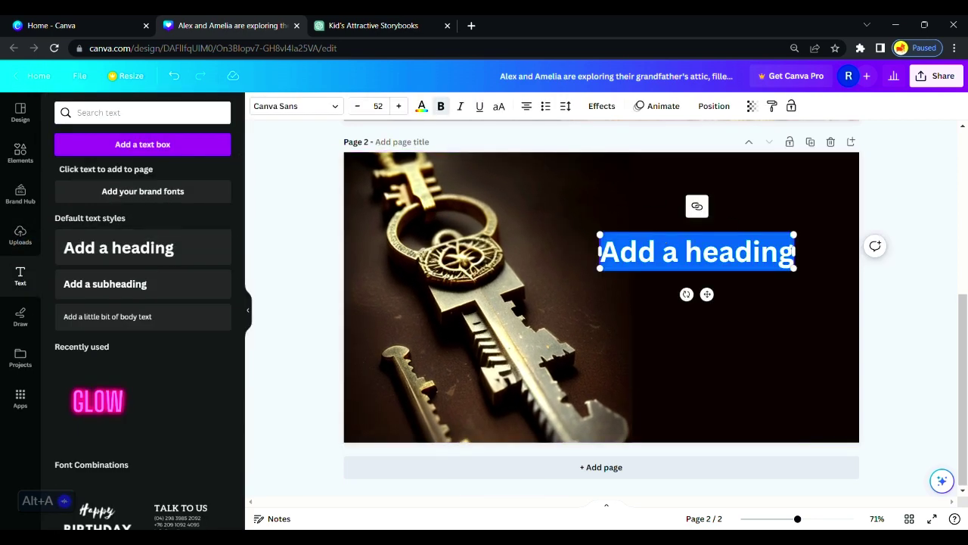
click(373, 25)
drag(369, 213, 753, 226)
click(227, 24)
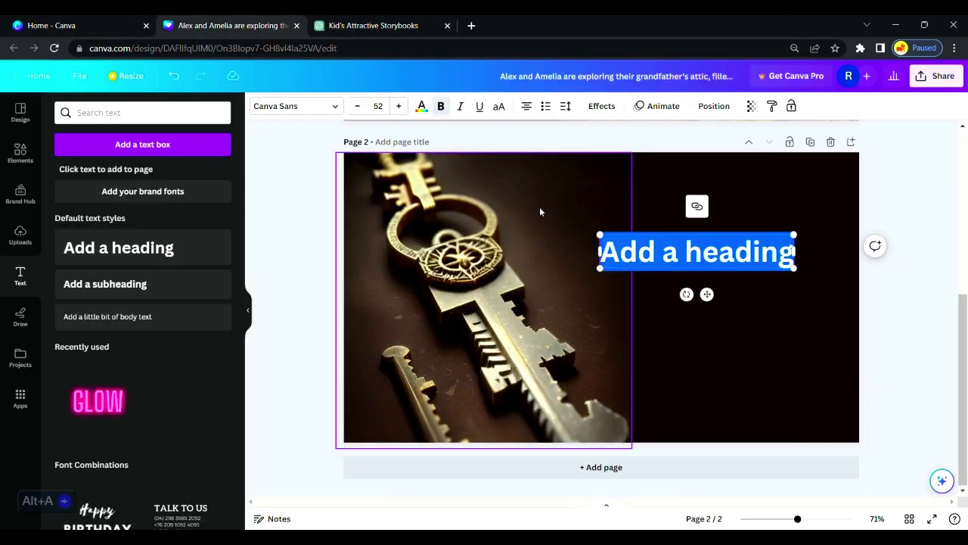
key(ctrl+v)
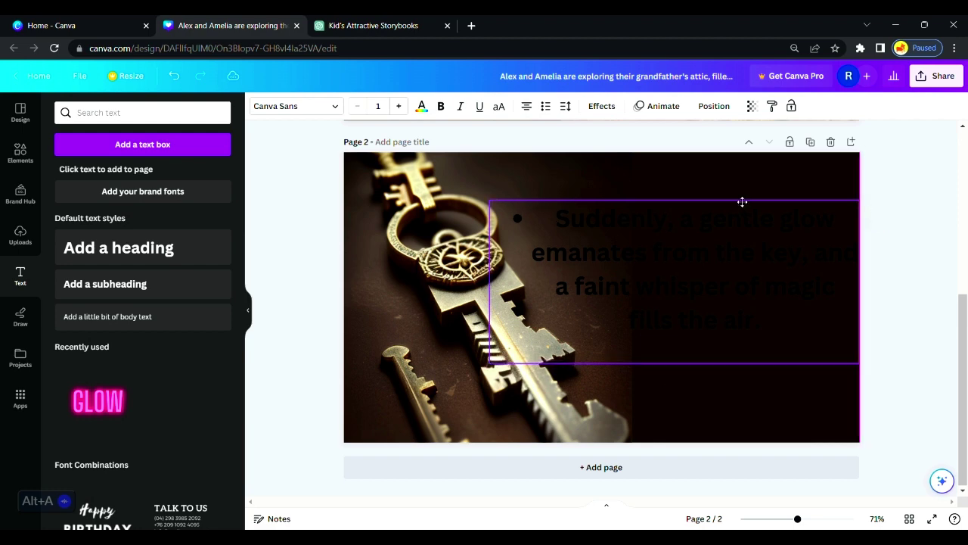
Apply the Splice text effect in grey to the bullet text on the second page
click(421, 106)
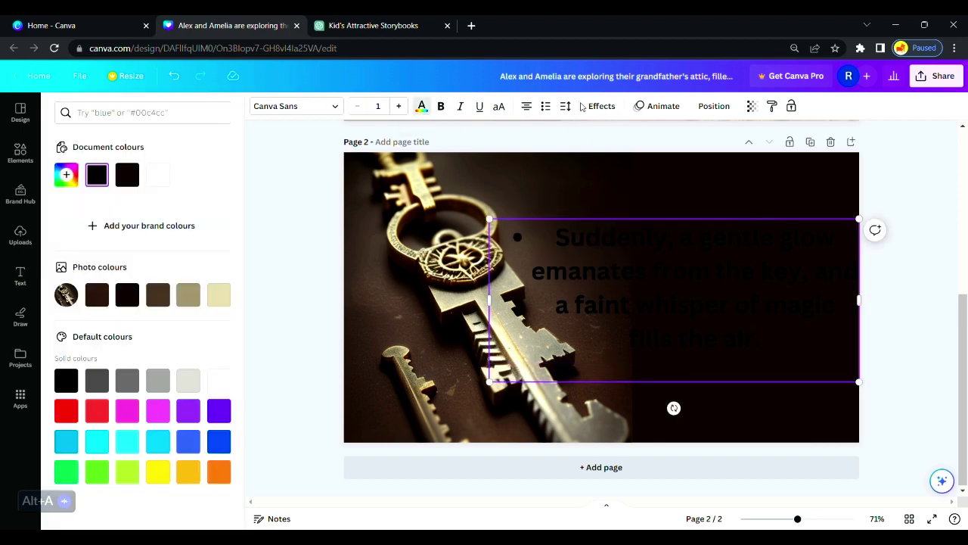
click(590, 106)
click(194, 258)
click(128, 266)
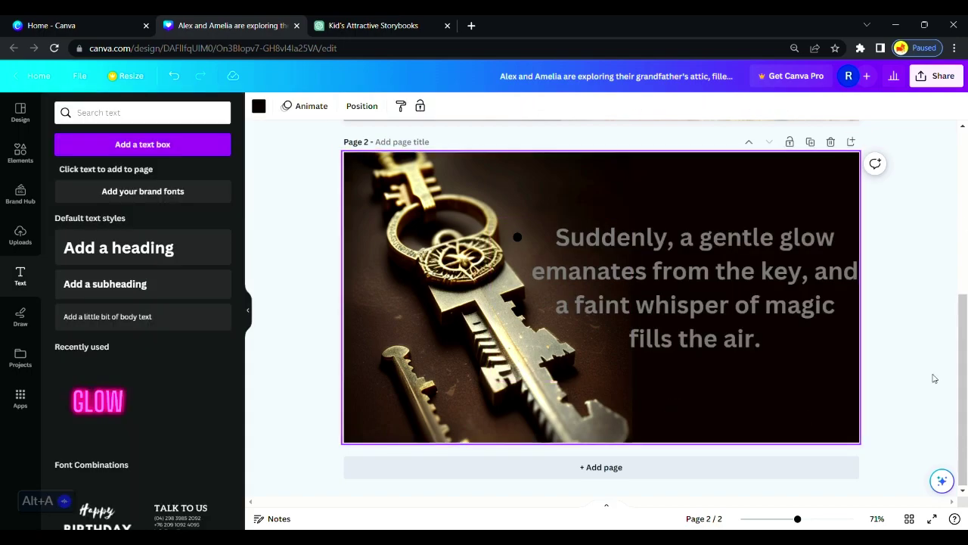